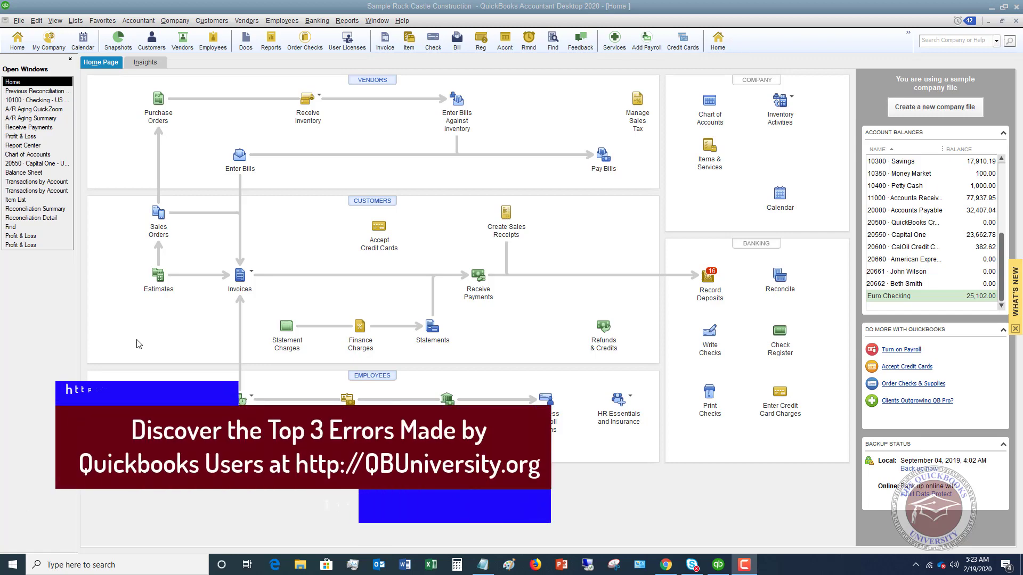
left_click(37, 21)
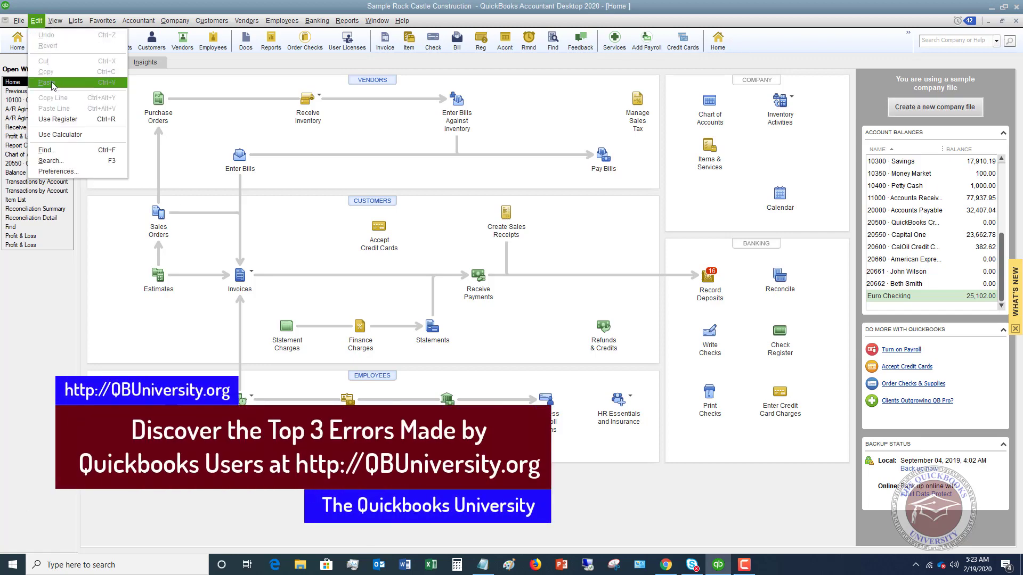
left_click(62, 173)
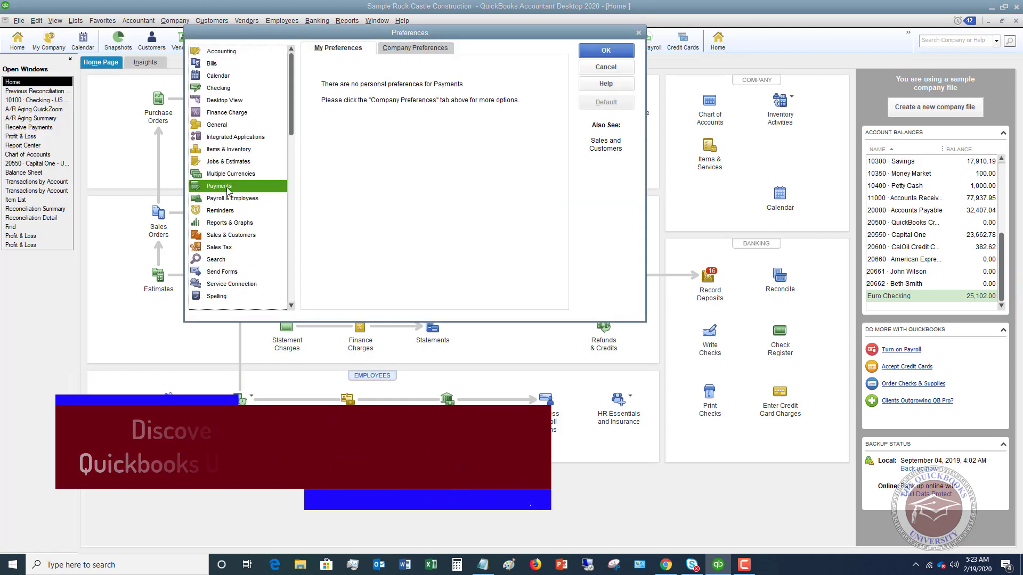
left_click(418, 47)
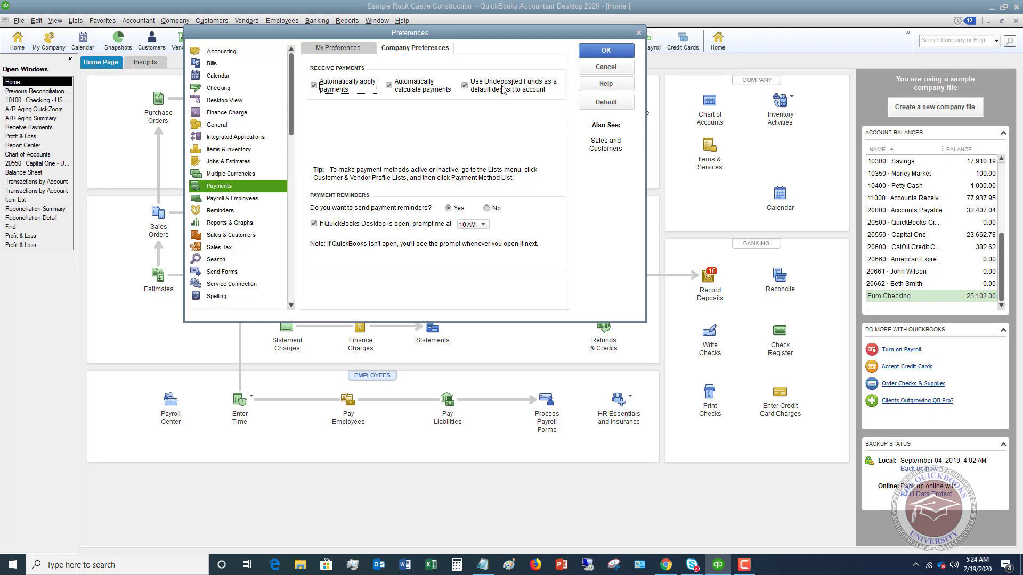
left_click(600, 68)
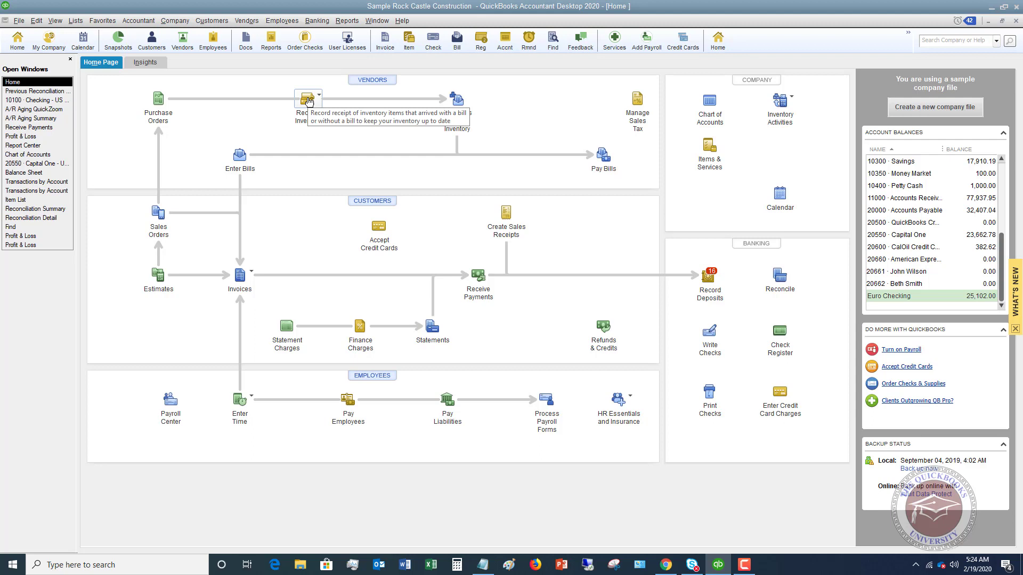
- Receive a 1,005.39 check, number 25487, from XYZ Company:Remodel Showroom and save it
left_click(210, 21)
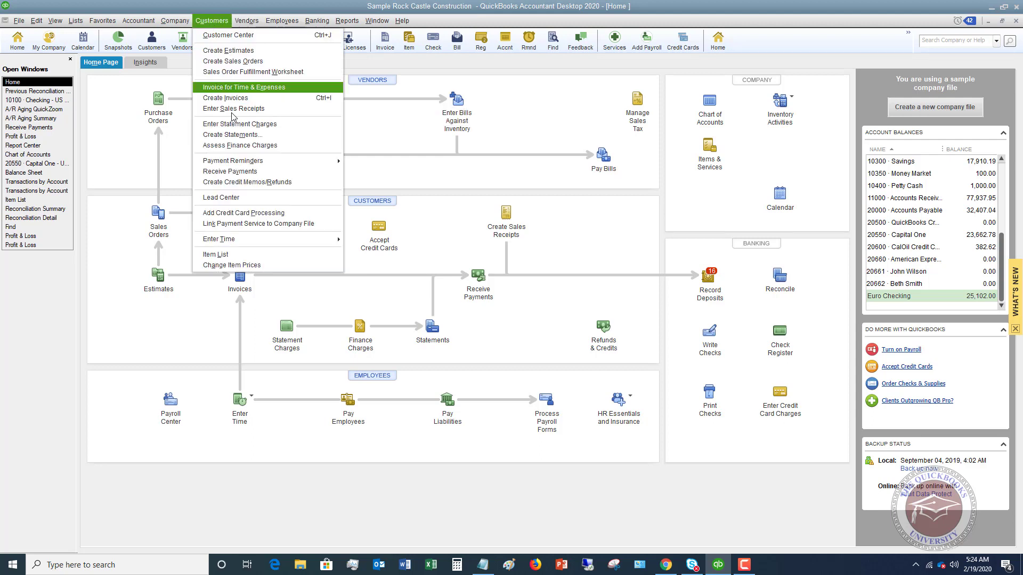
left_click(239, 171)
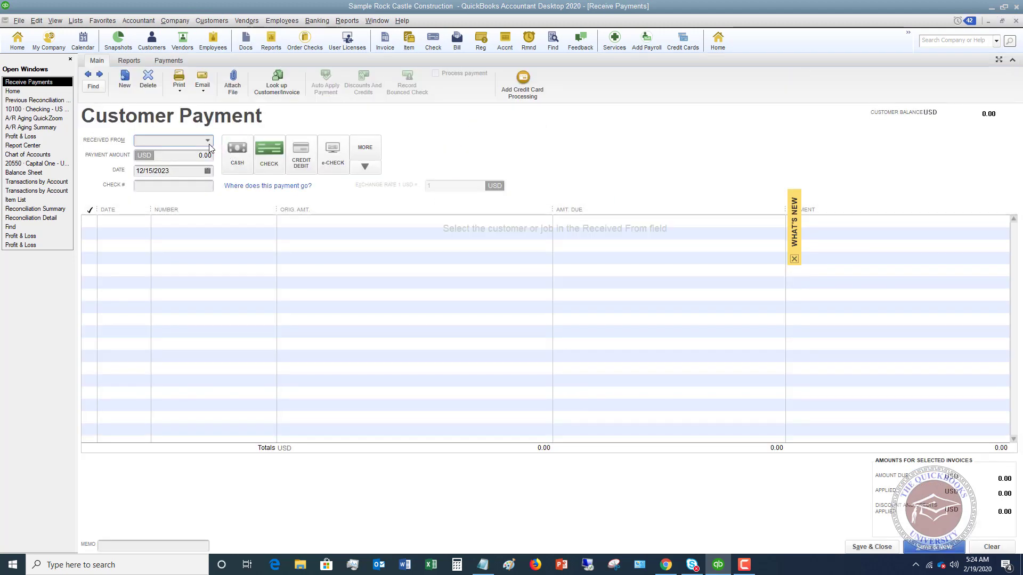
left_click(207, 141)
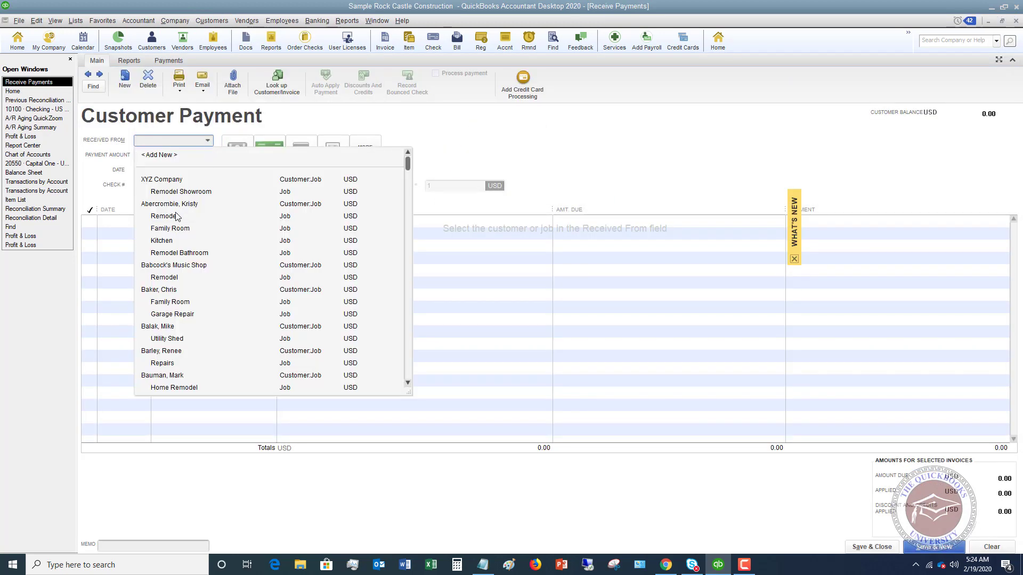
left_click(181, 192)
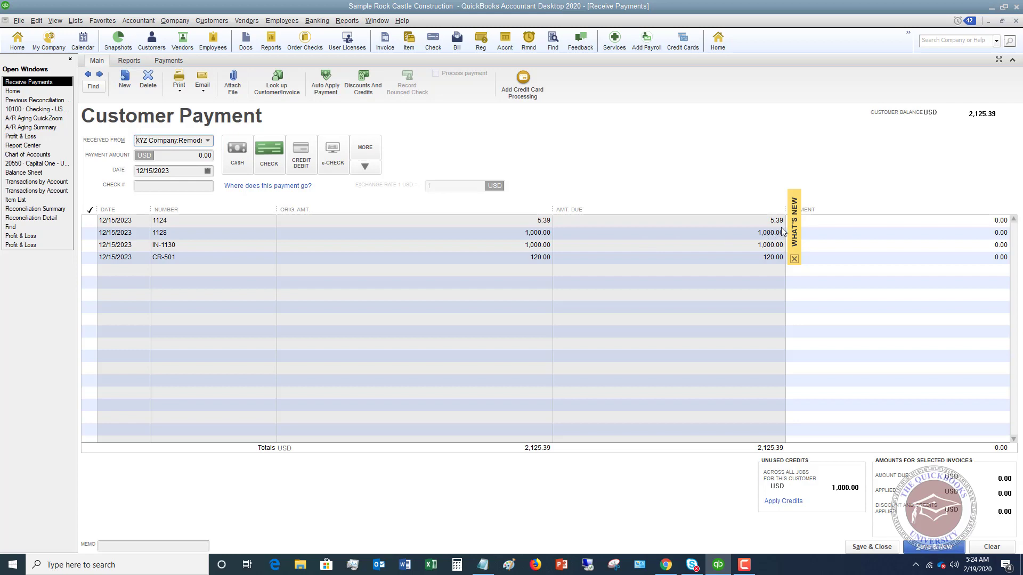
left_click(193, 155)
type("1")
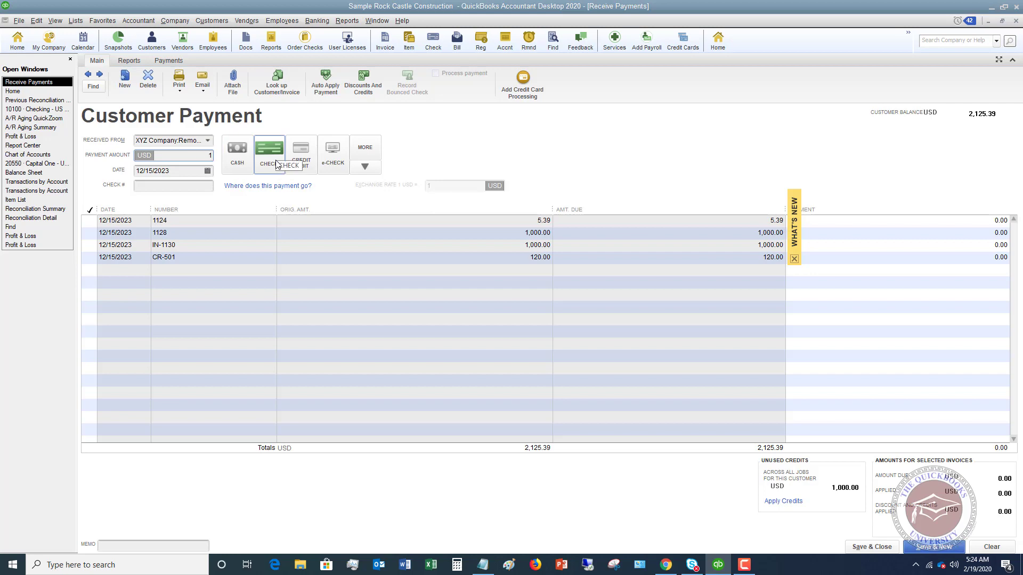
type("005.39")
left_click(157, 189)
type("25487")
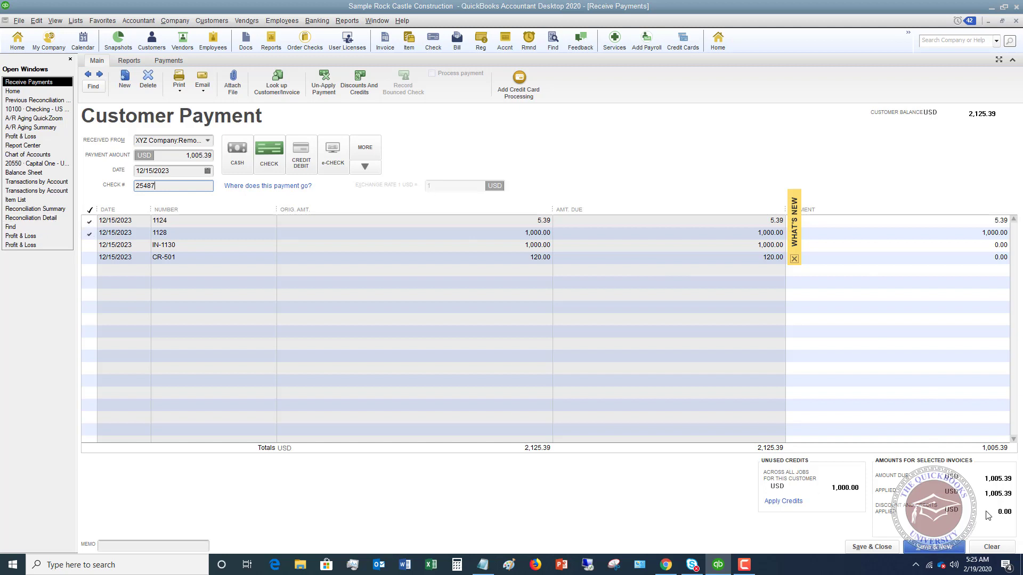
left_click(881, 549)
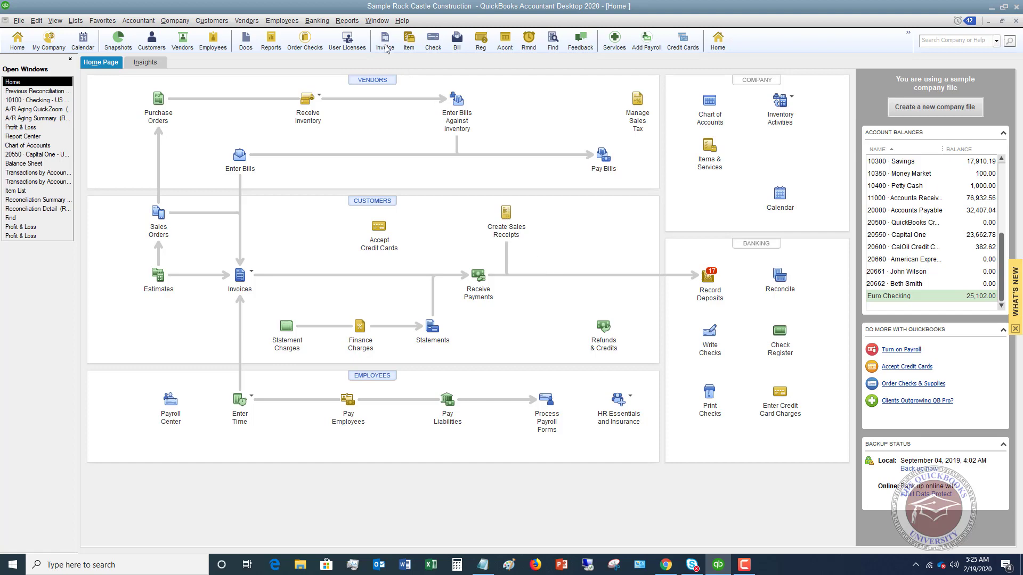
- Confirm check 25487 awaits deposit, then dismiss Payments to Deposit without selecting any
left_click(317, 21)
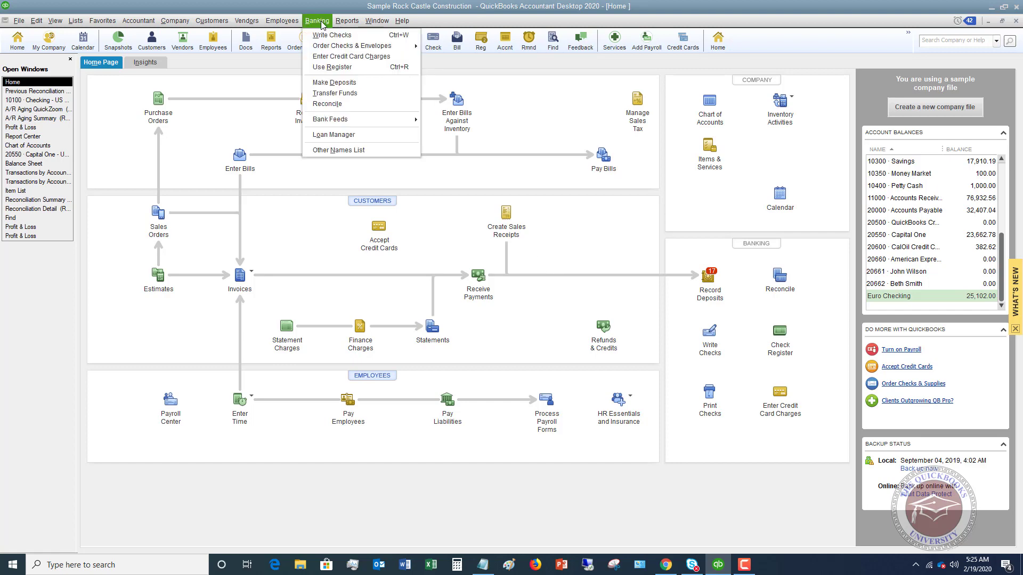
left_click(327, 84)
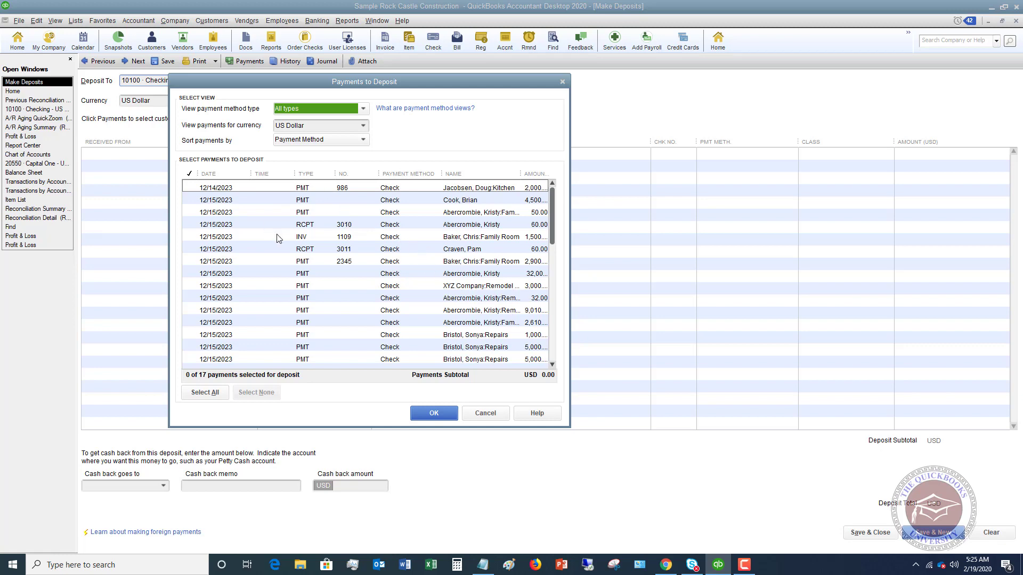
scroll(394, 274, "down", 1)
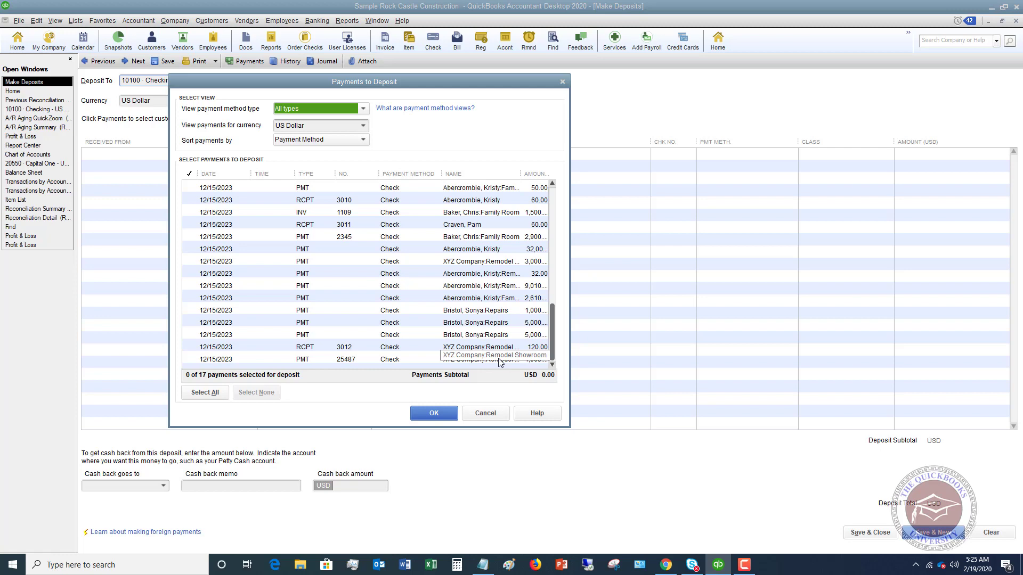
left_click(485, 415)
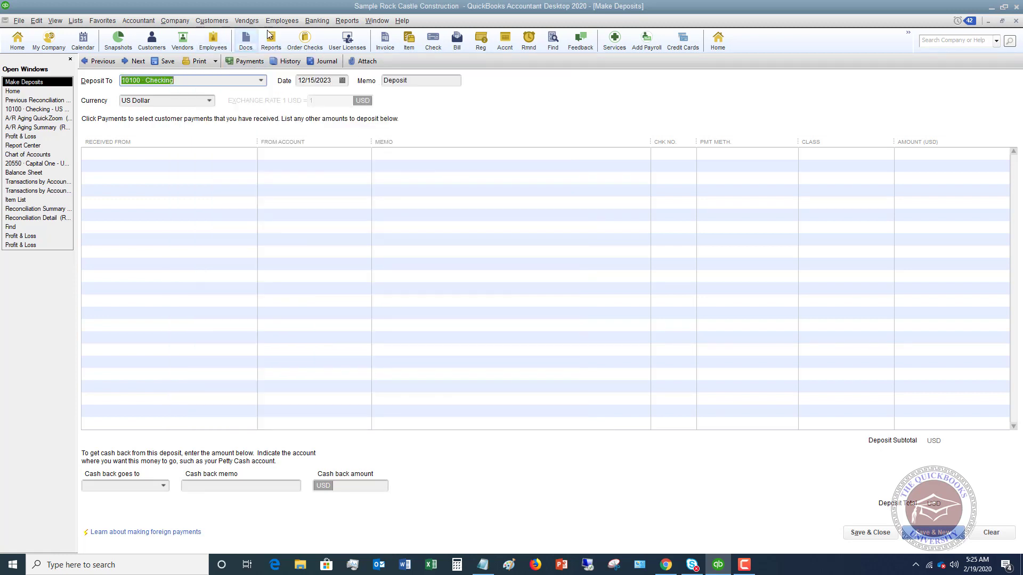
left_click(346, 22)
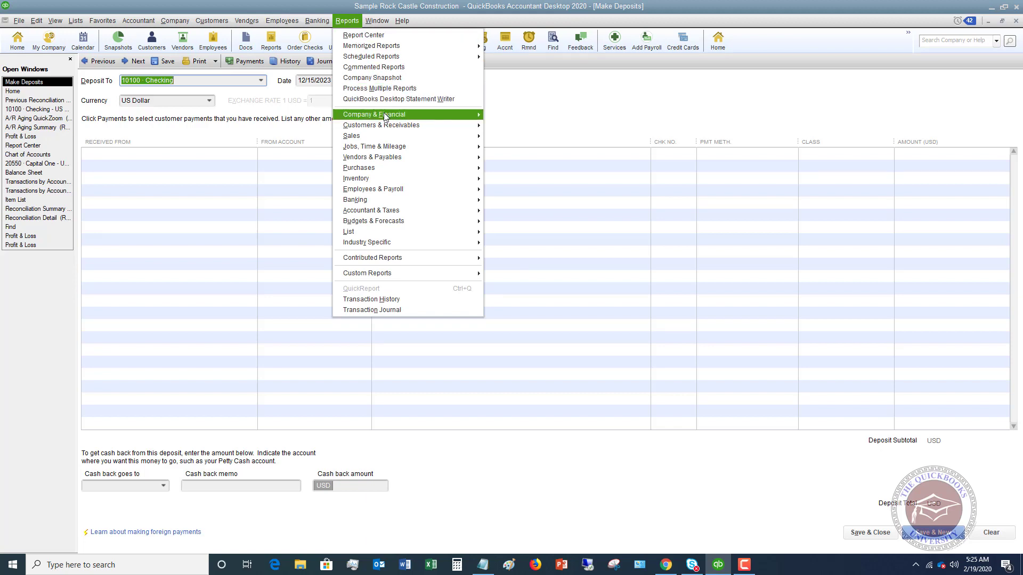
mouse_move(385, 117)
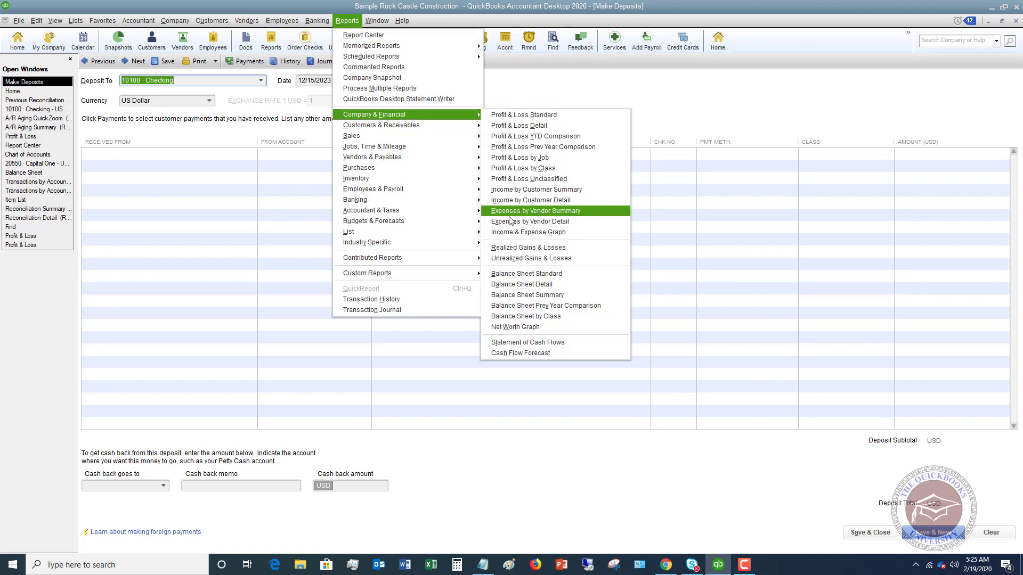
left_click(512, 274)
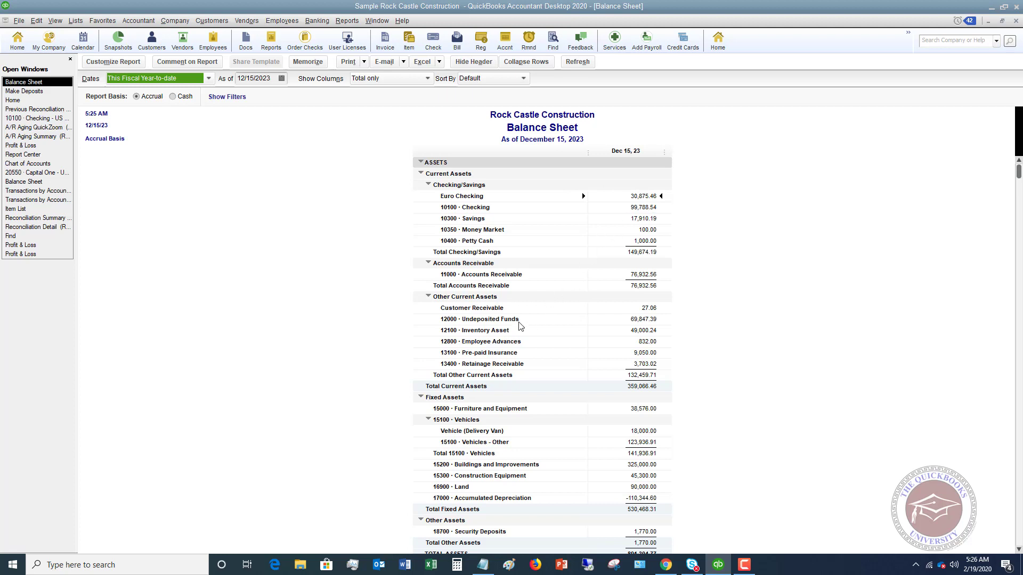
double_click(643, 319)
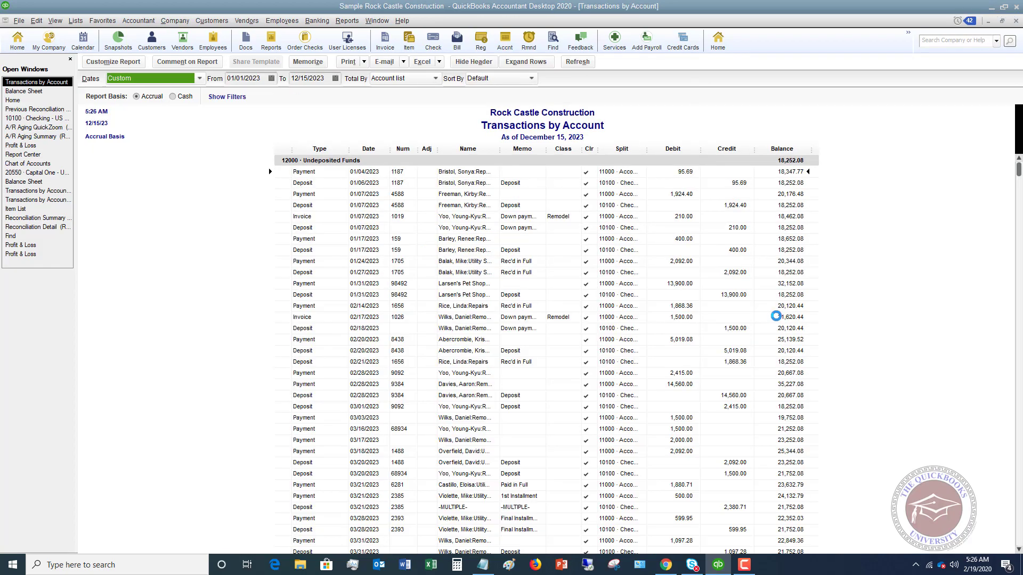
scroll(729, 289, "down", 20)
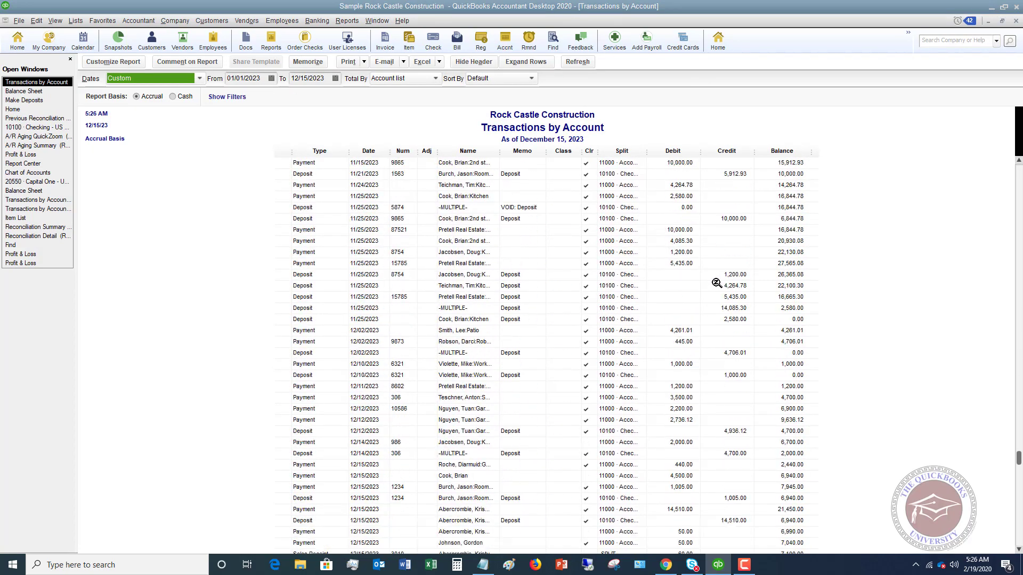
scroll(716, 283, "down", 2)
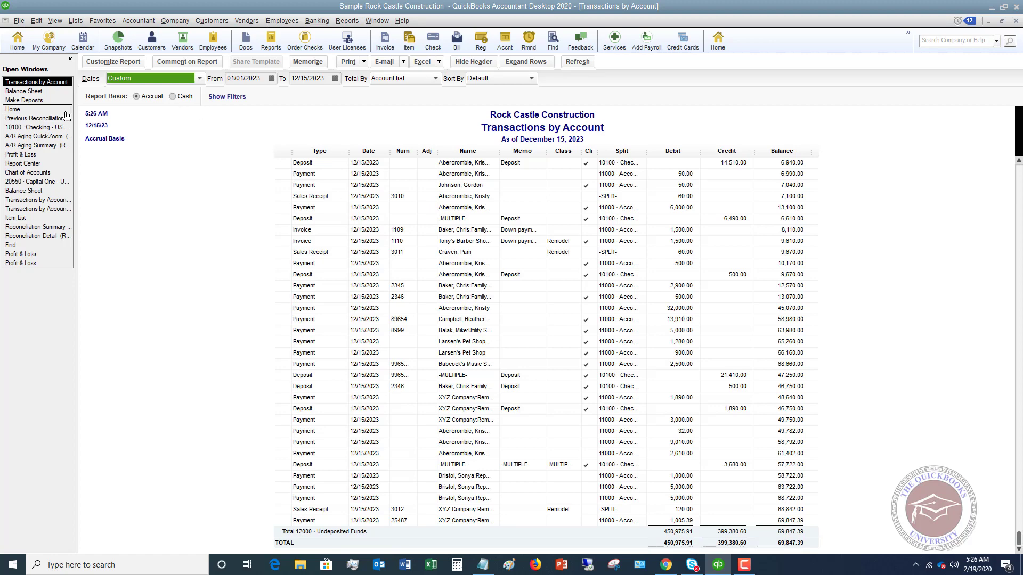
- Start a new deposit and tick the XYZ Company PMT 25487 row for 1,005.39
left_click(32, 100)
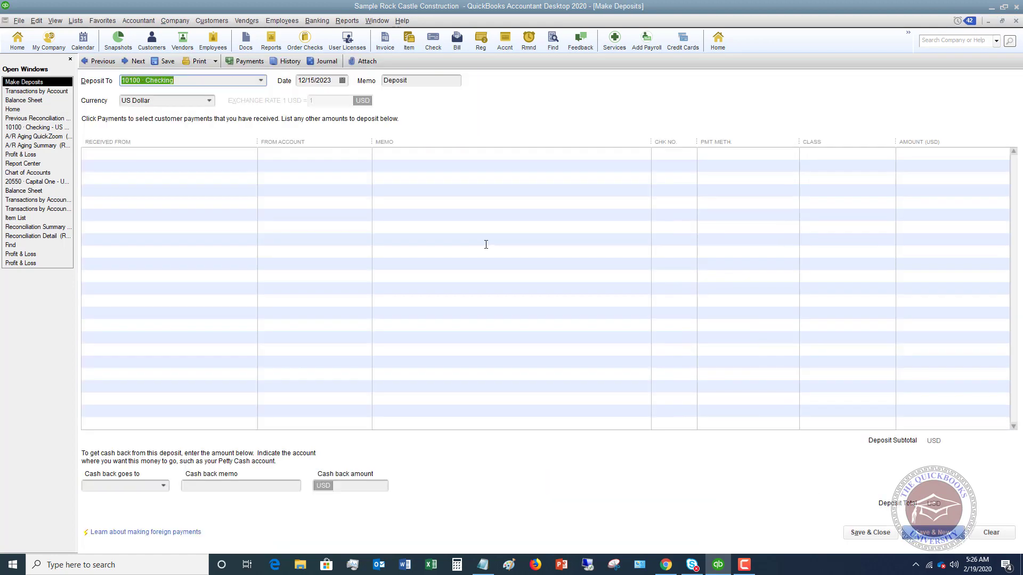
left_click(54, 91)
left_click(317, 20)
left_click(325, 83)
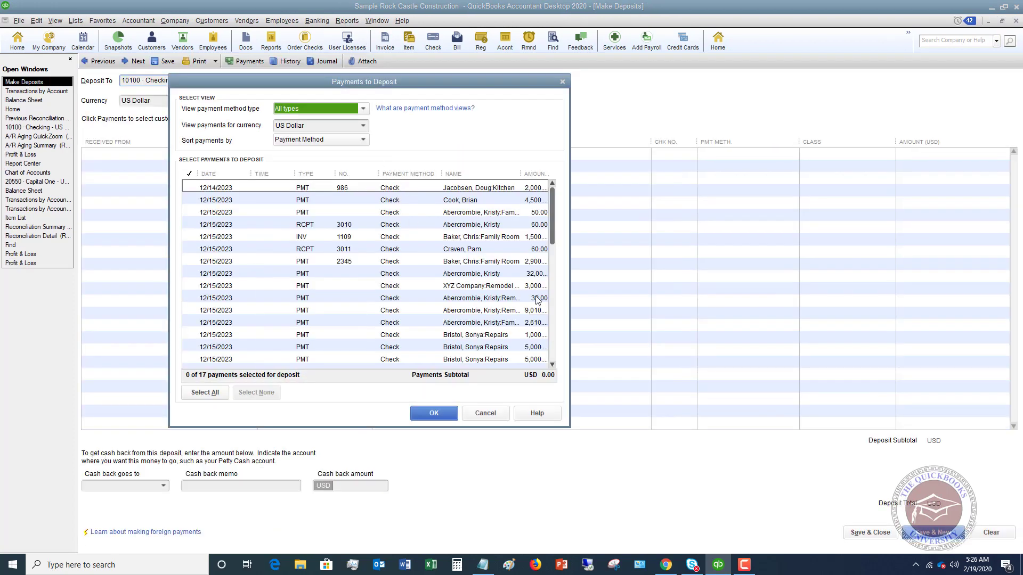
left_click(552, 354)
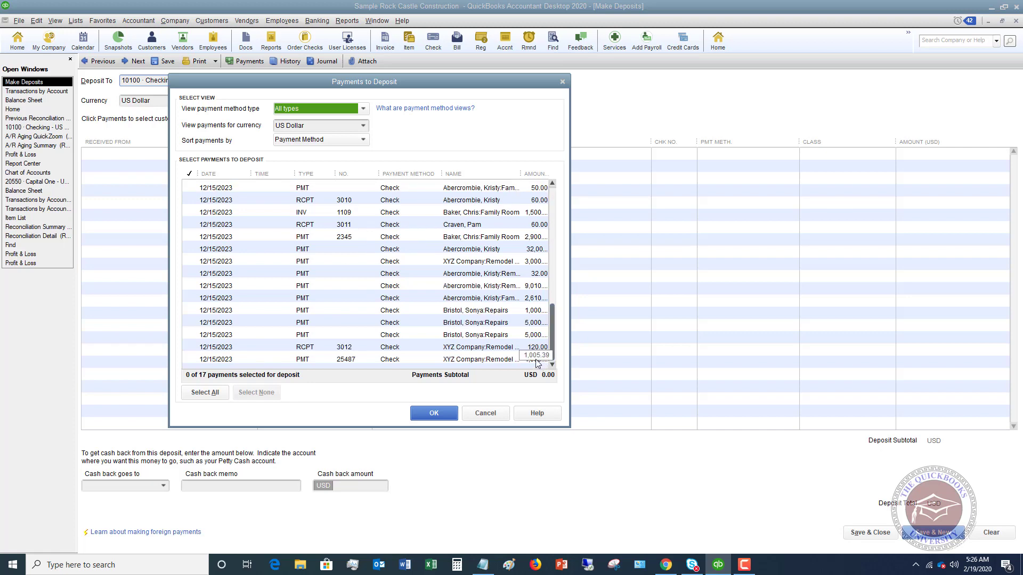
left_click(191, 360)
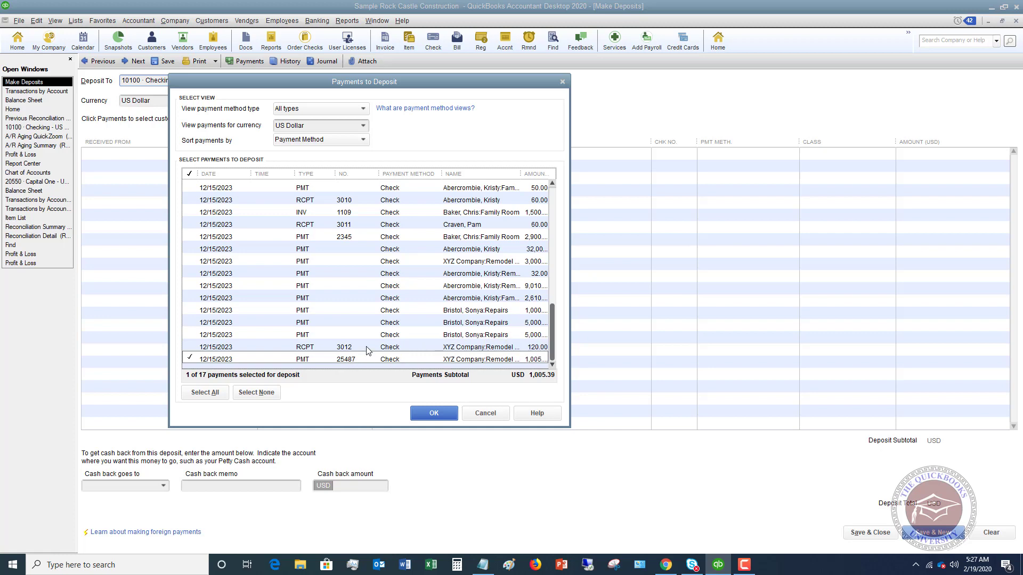
left_click(191, 323)
left_click(190, 335)
left_click(190, 347)
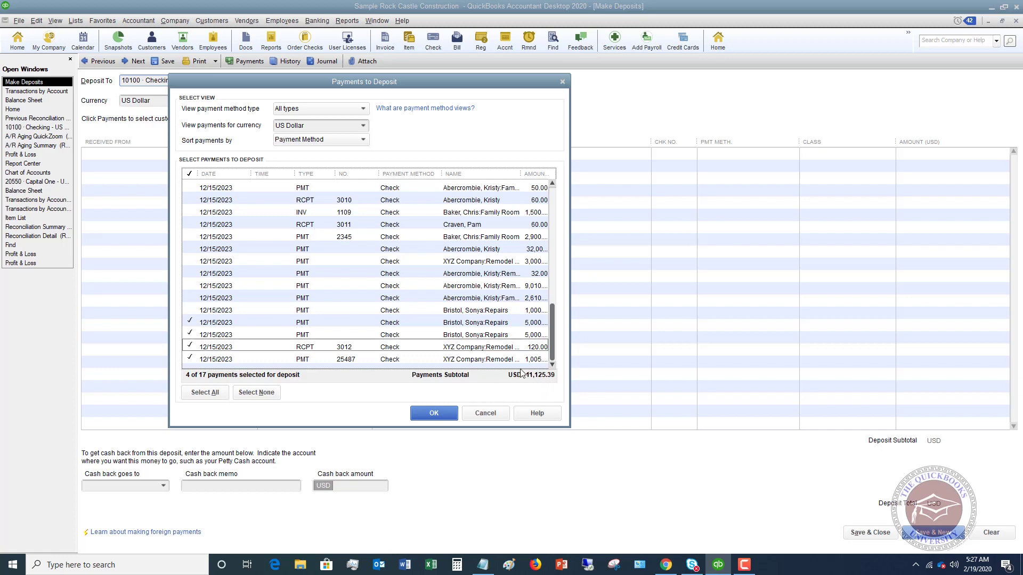
left_click(191, 321)
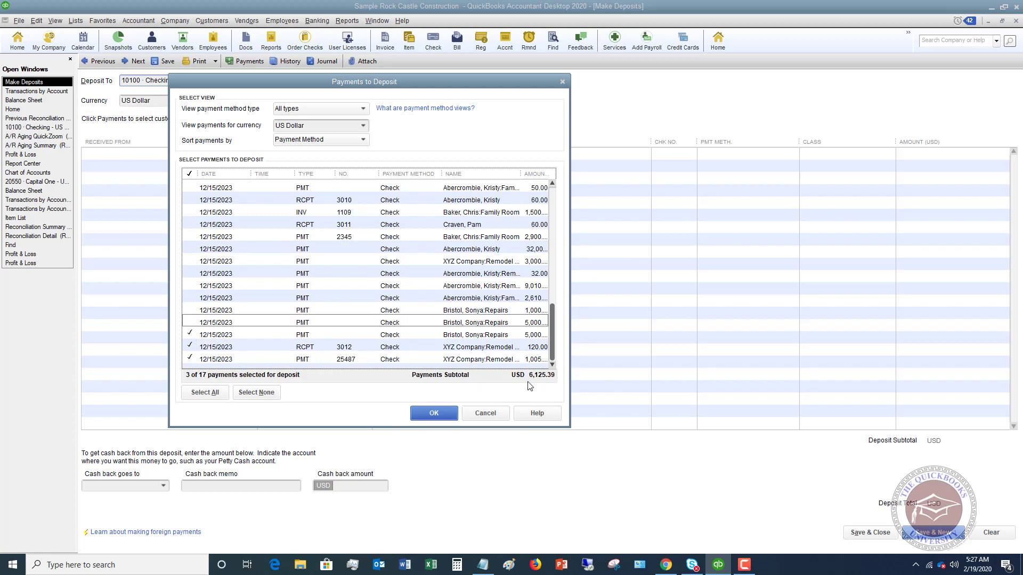
left_click(191, 335)
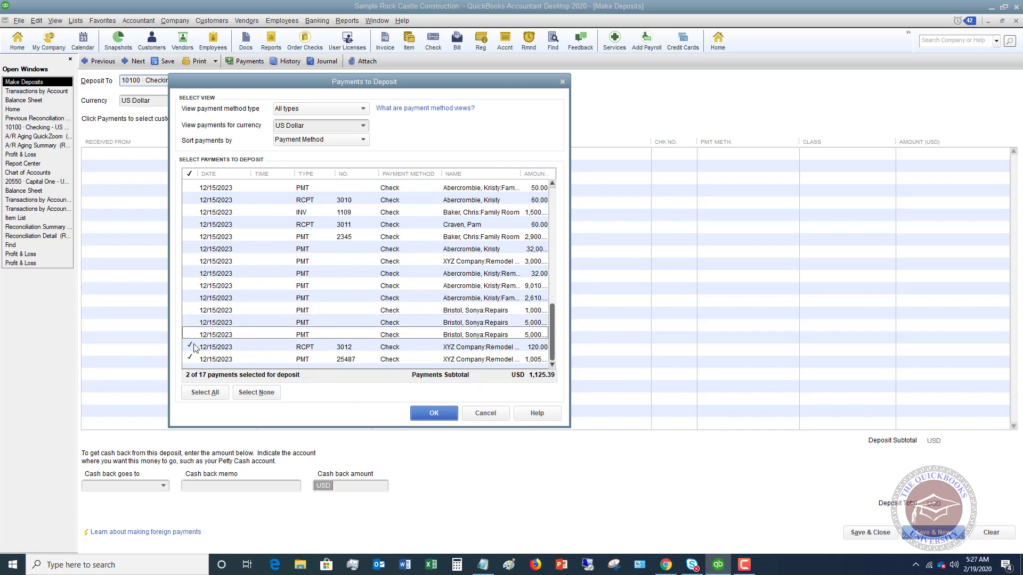
left_click(192, 347)
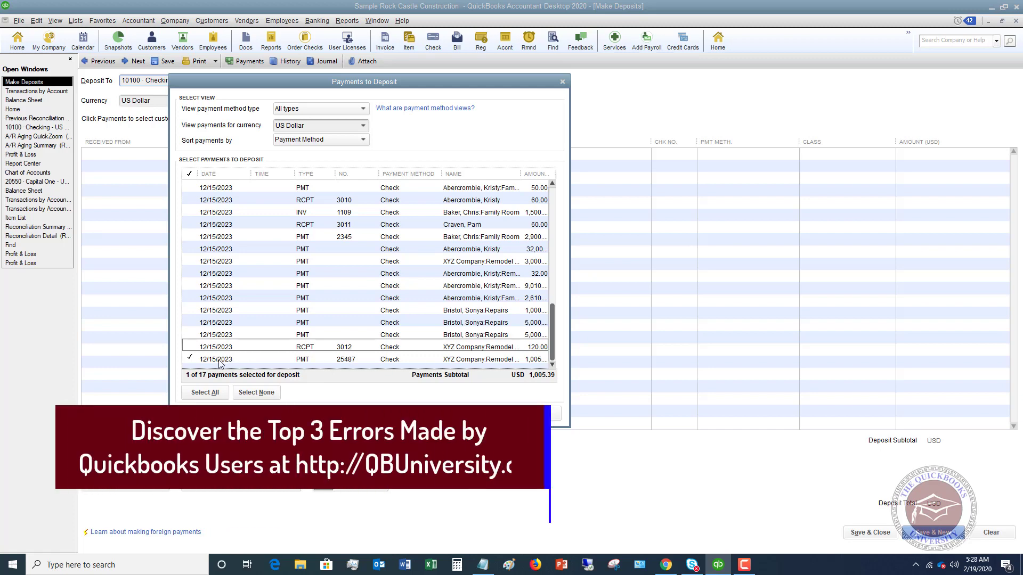
left_click(191, 322)
left_click(191, 335)
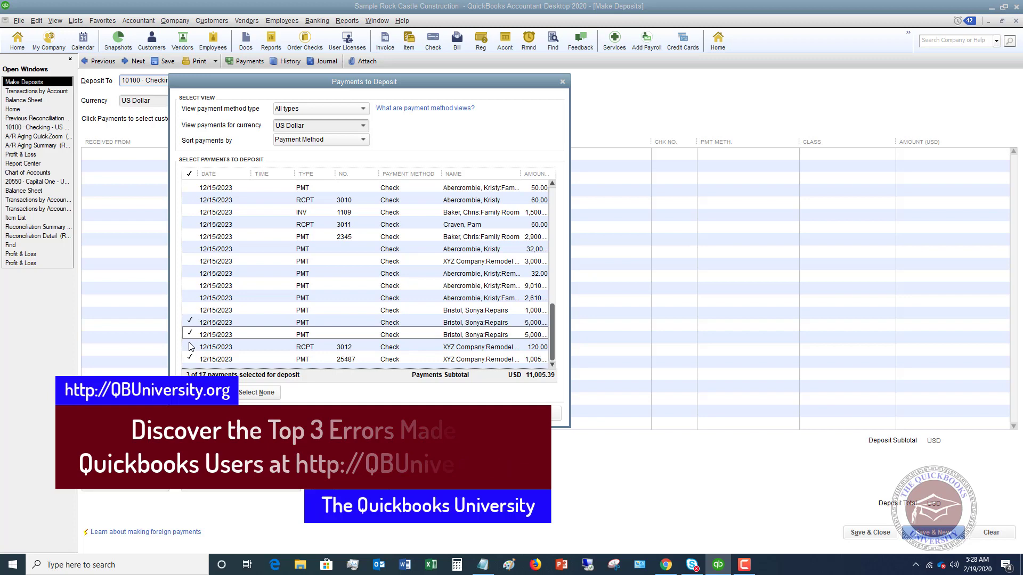
left_click(191, 347)
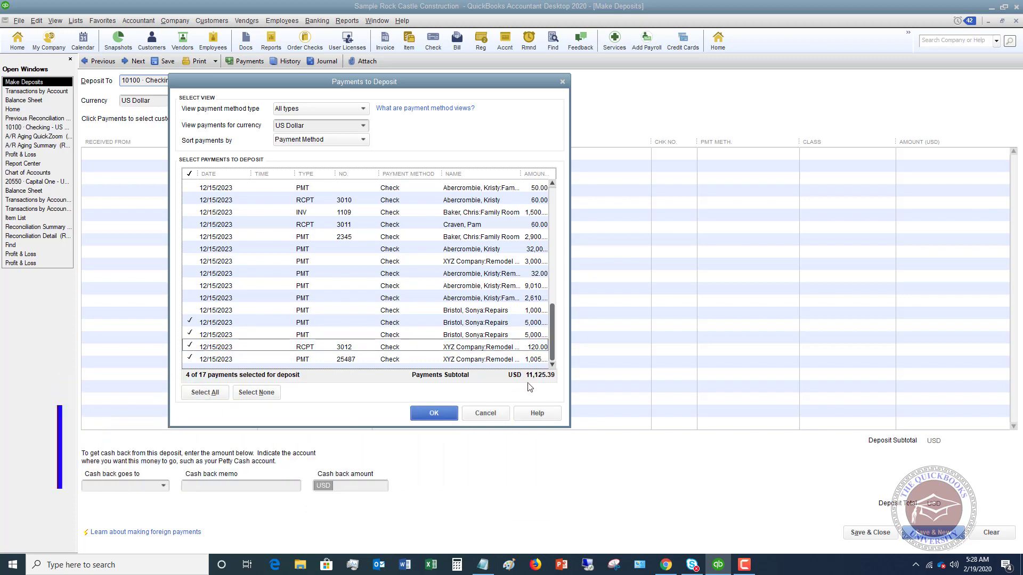
left_click(191, 347)
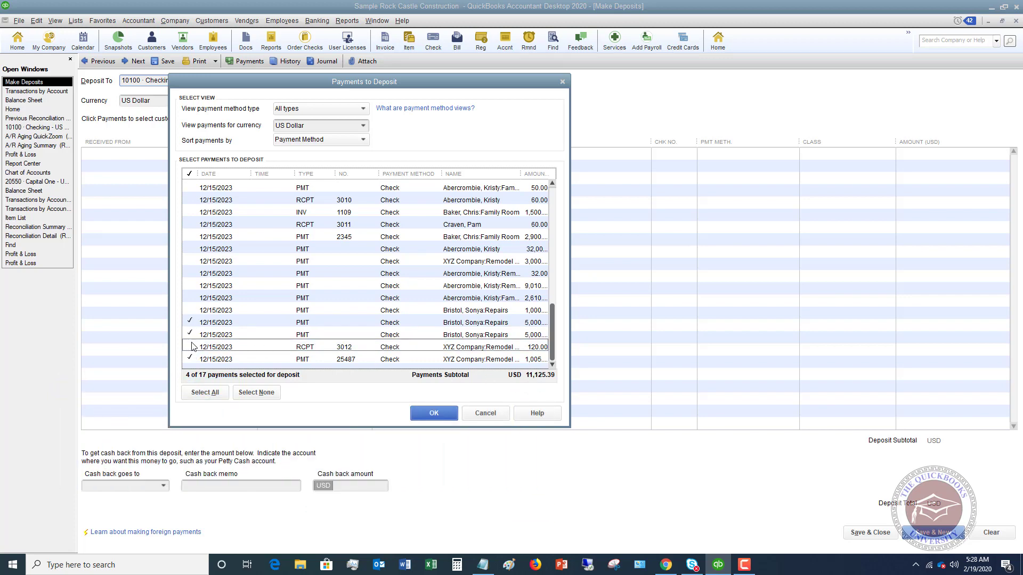
left_click(191, 334)
left_click(191, 322)
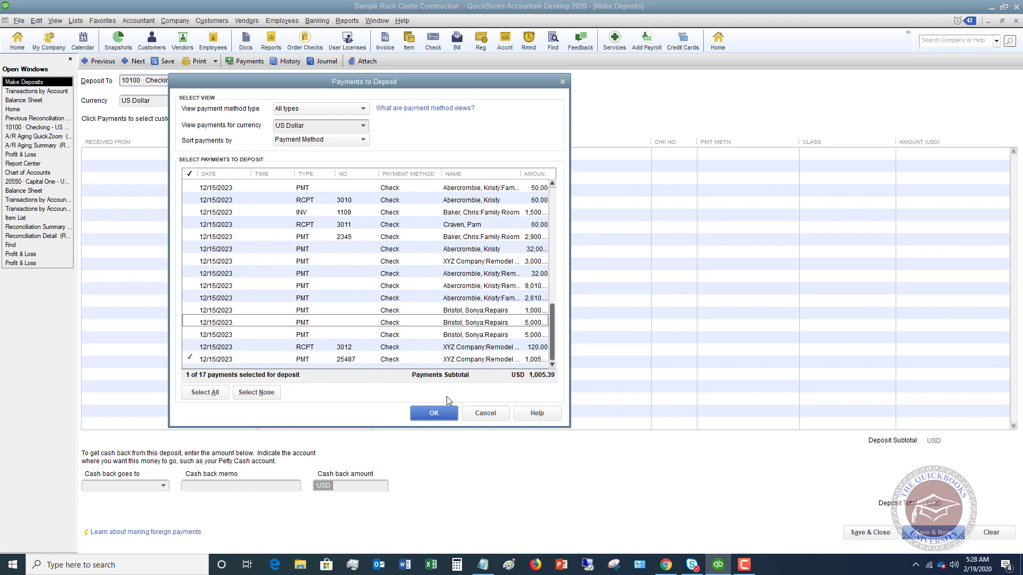
- Confirm the selected 1,005.39 payment and save the deposit into 10100 Checking
left_click(434, 410)
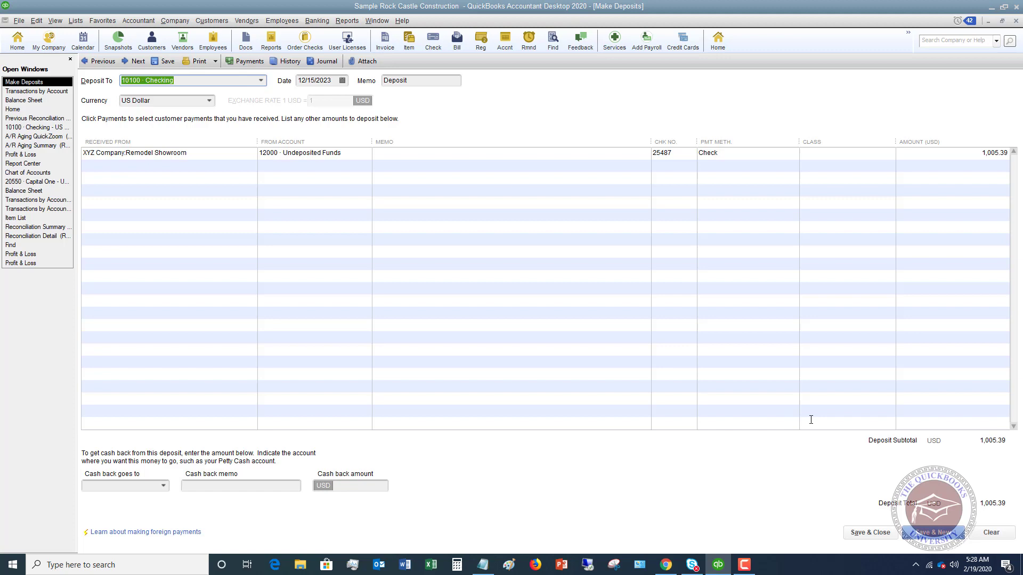
left_click(870, 532)
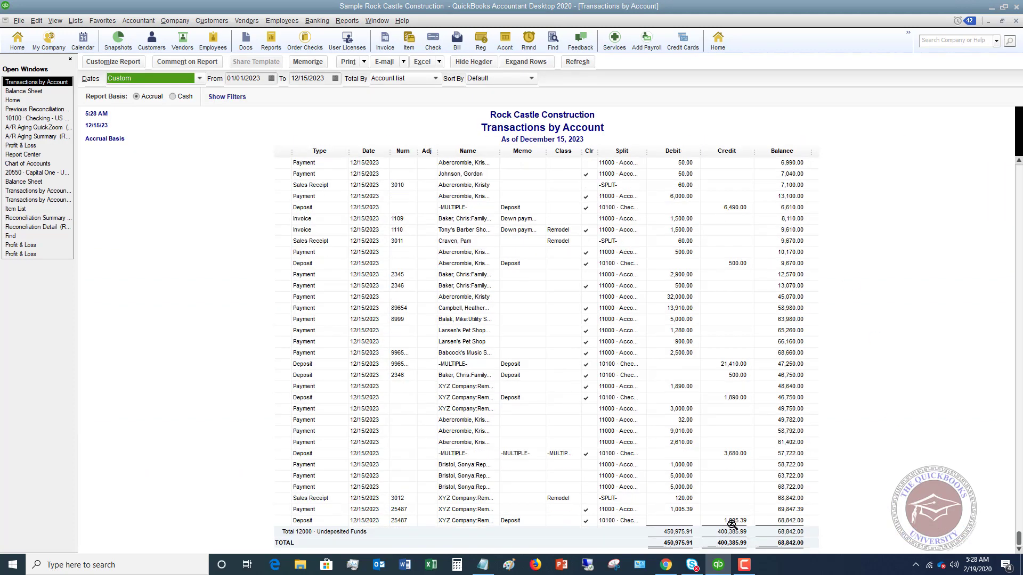
- Drill into 10100 Checking from the Balance Sheet and select the final 1,005.39 deposit
left_click(736, 520)
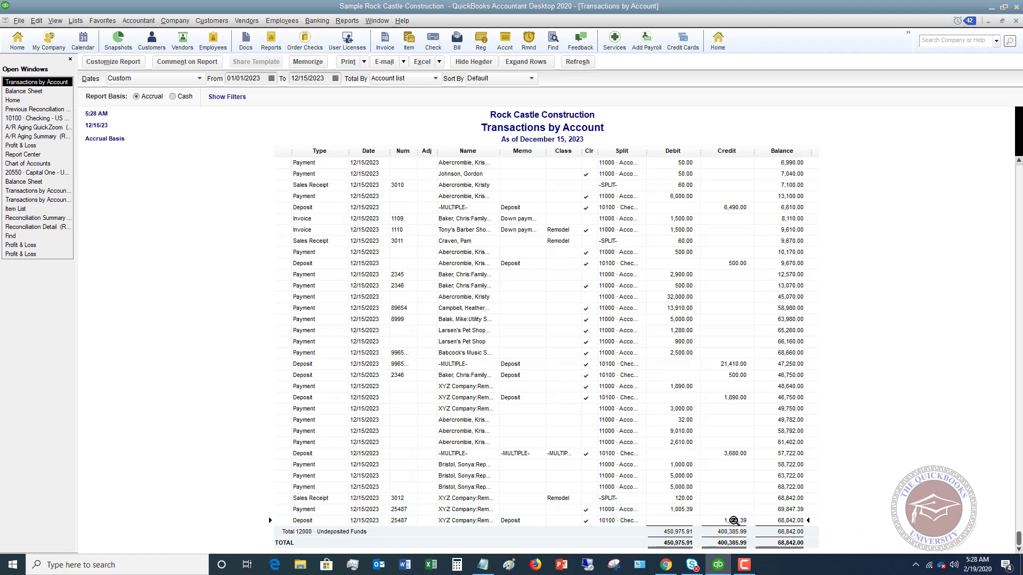
left_click(24, 92)
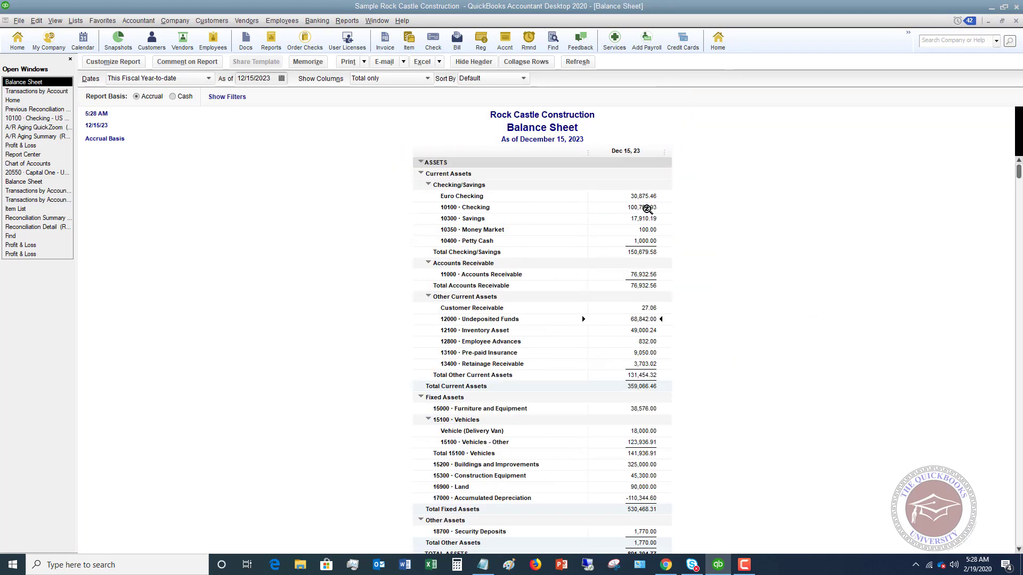
double_click(648, 208)
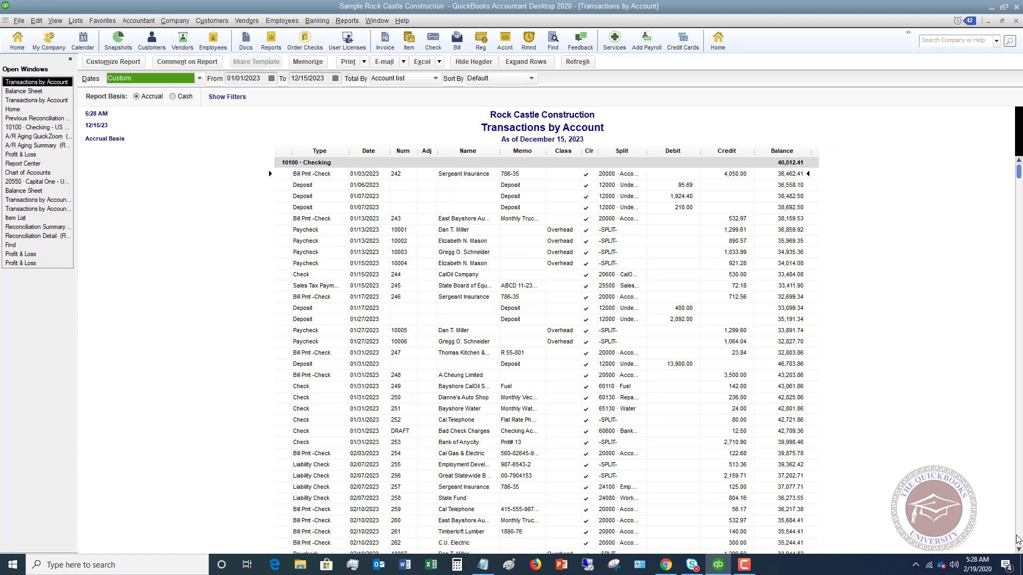
scroll(1019, 546, "down", 20)
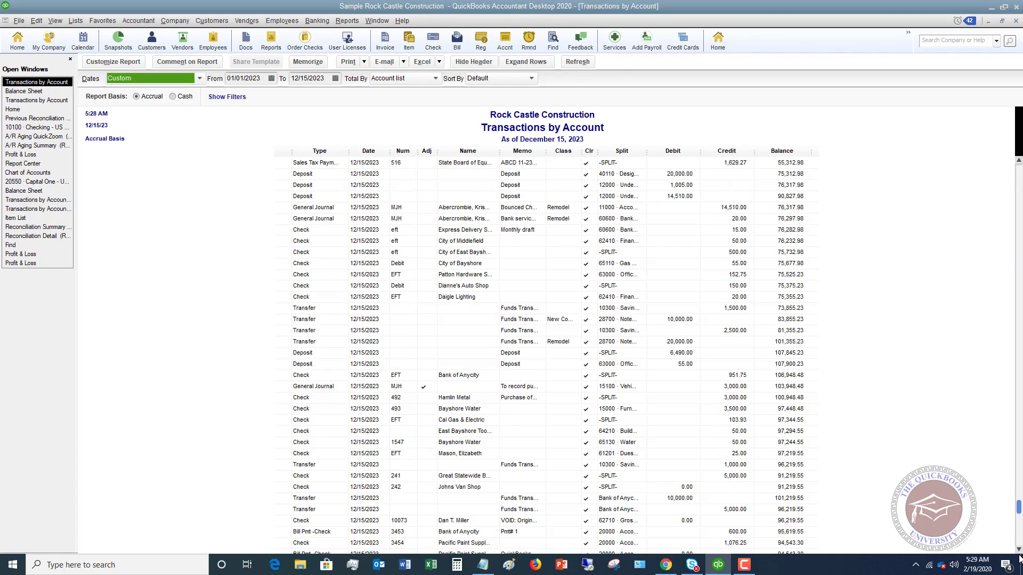
scroll(1018, 550, "down", 10)
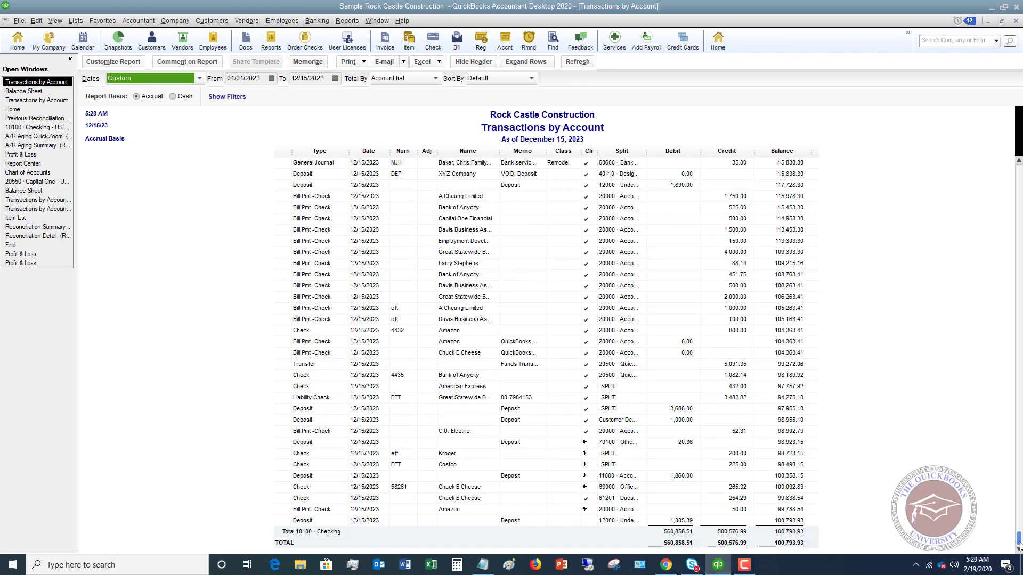
left_click(681, 519)
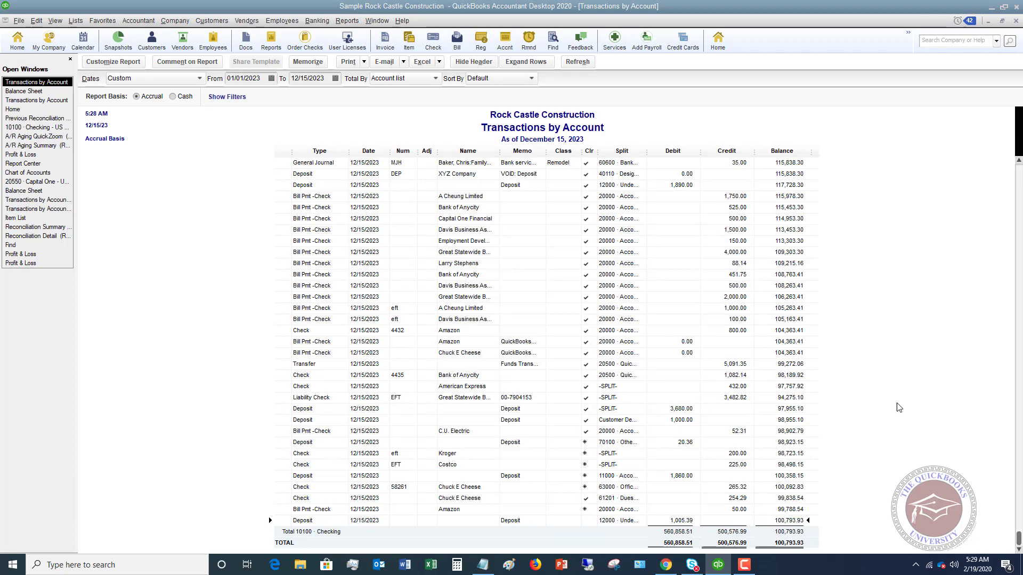